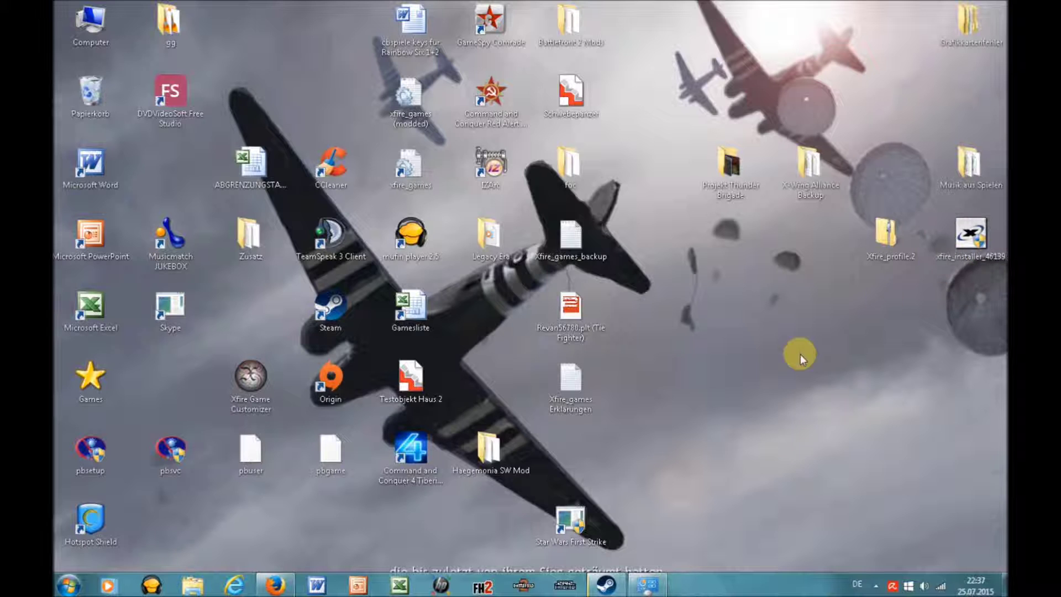
View the ModDB download page of "Xfire Profile - for installations on new computers" and return to the desktop.
{"action": "left_click", "coordinate": [276, 583]}
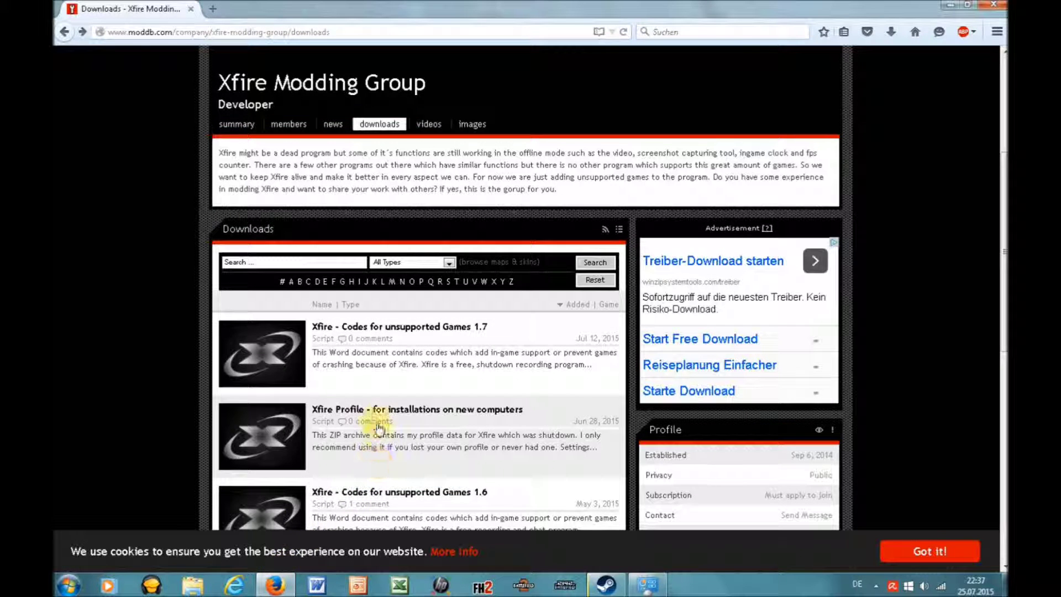
{"action": "left_click", "coordinate": [373, 414]}
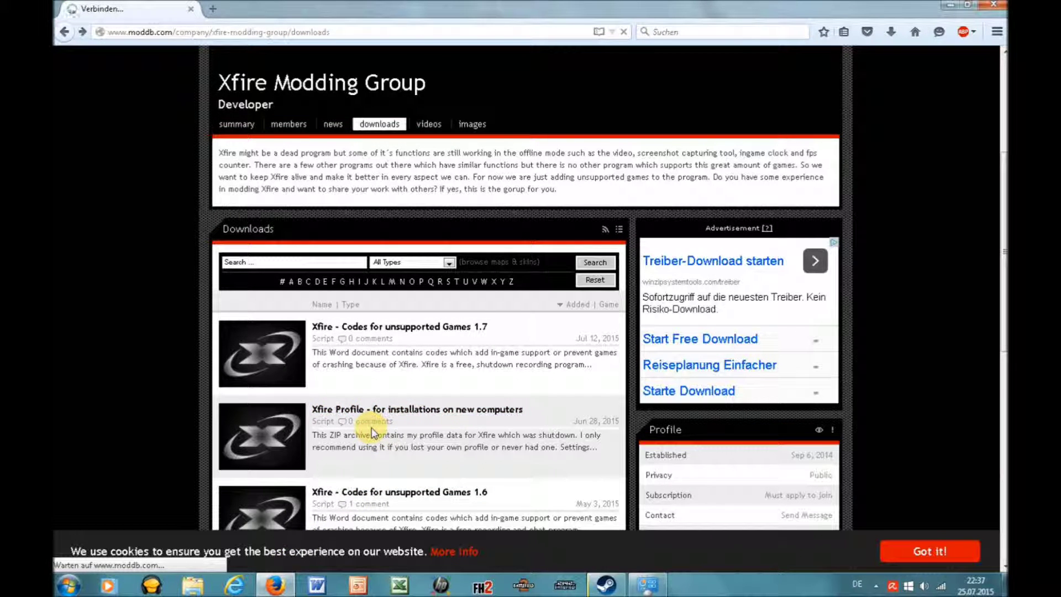
{"action": "scroll", "coordinate": [442, 456], "scroll_direction": "down", "scroll_amount": 1}
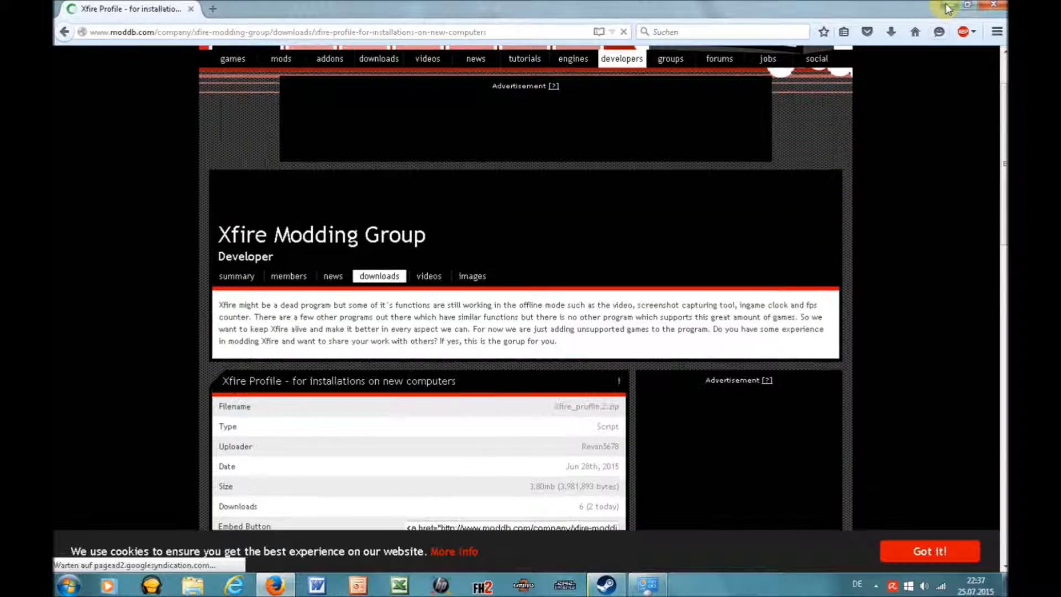
{"action": "left_click", "coordinate": [950, 5]}
Start the Xfire installer from the desktop and accept its licence agreement.
{"action": "left_click", "coordinate": [967, 243]}
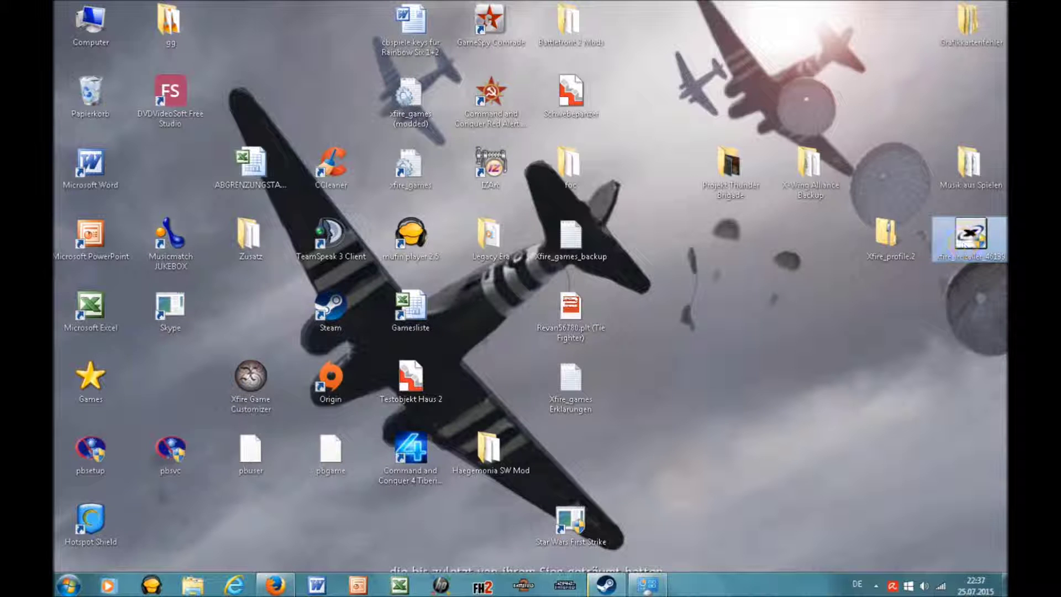
{"action": "double_click", "coordinate": [964, 249]}
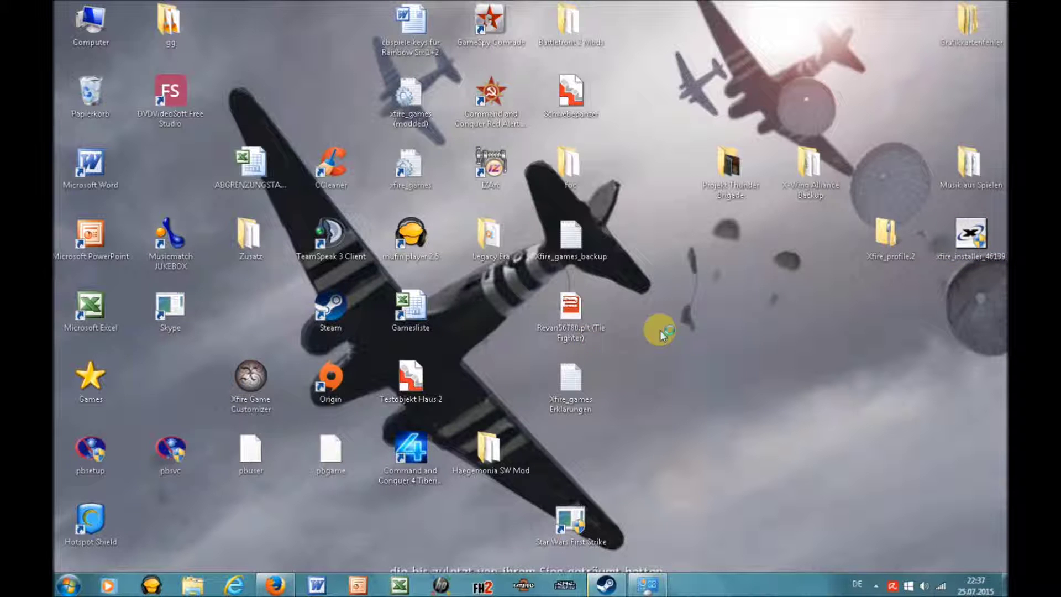
{"action": "left_click", "coordinate": [534, 324]}
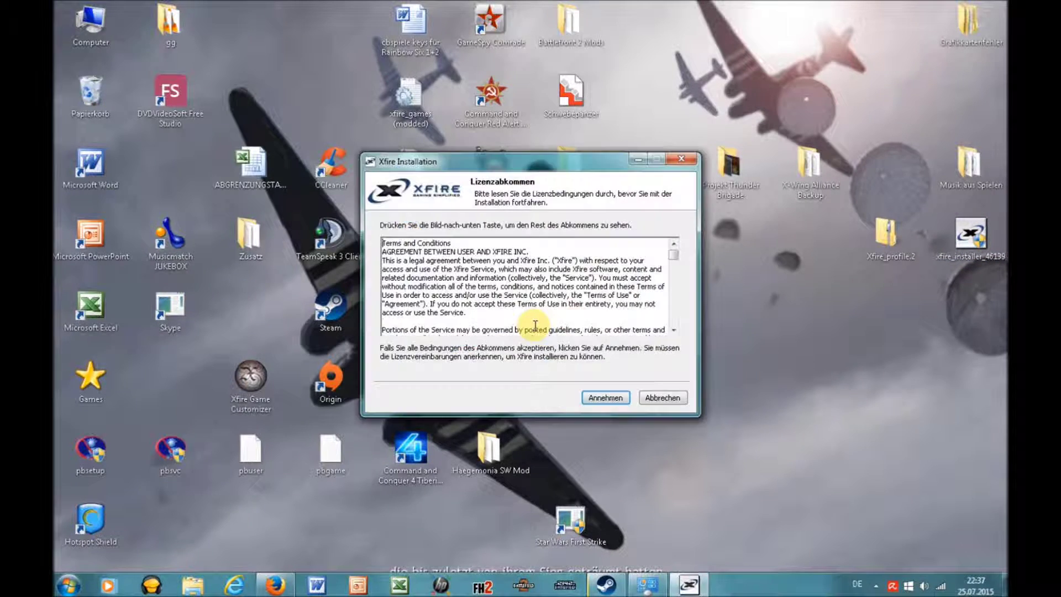
{"action": "left_click", "coordinate": [597, 394]}
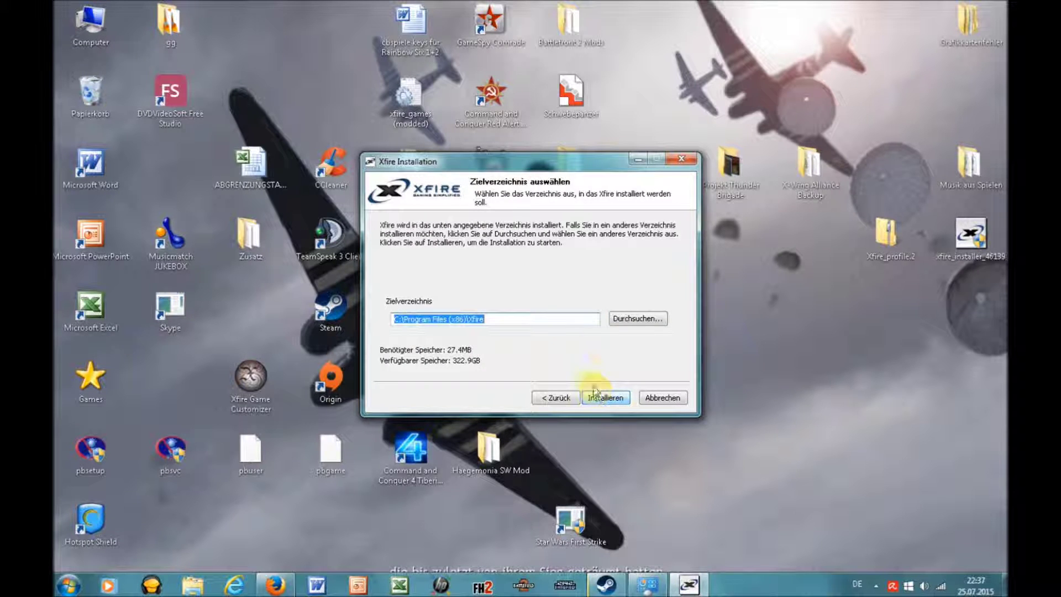
Set the Xfire installation directory to D:\Xfire.
{"action": "left_click", "coordinate": [632, 321]}
{"action": "double_click", "coordinate": [468, 301]}
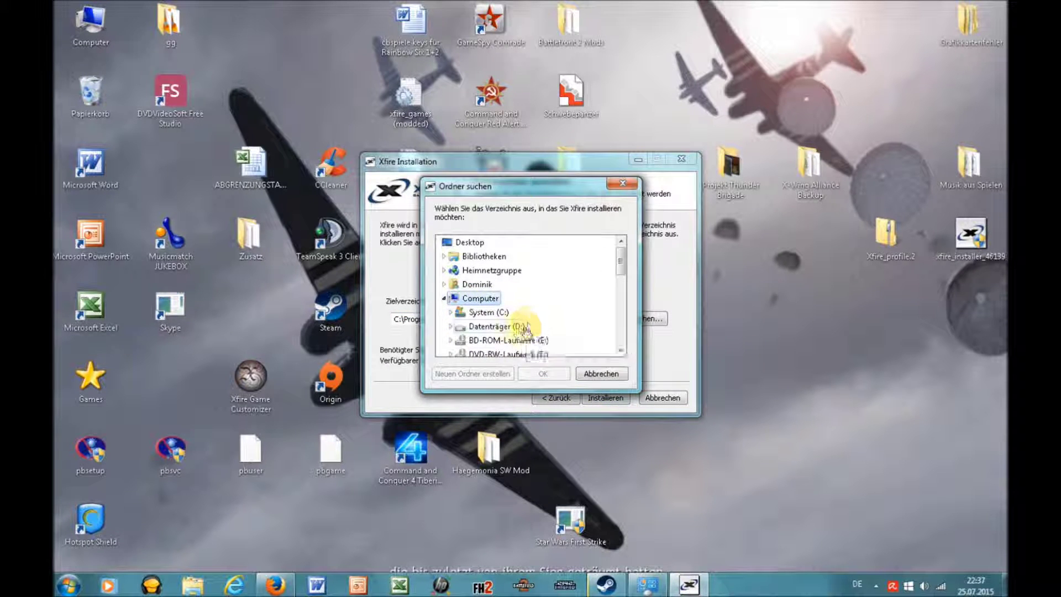
{"action": "double_click", "coordinate": [500, 325]}
{"action": "left_click", "coordinate": [543, 373]}
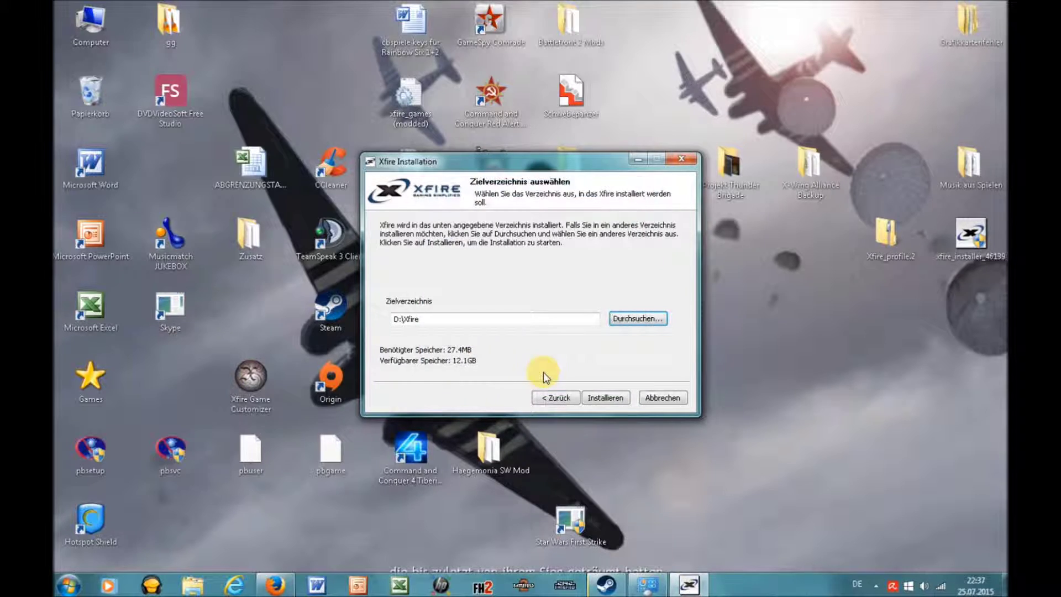
Set the Xfire installation directory to D:\Programme\Xfire.
{"action": "left_click", "coordinate": [648, 318]}
{"action": "double_click", "coordinate": [481, 299]}
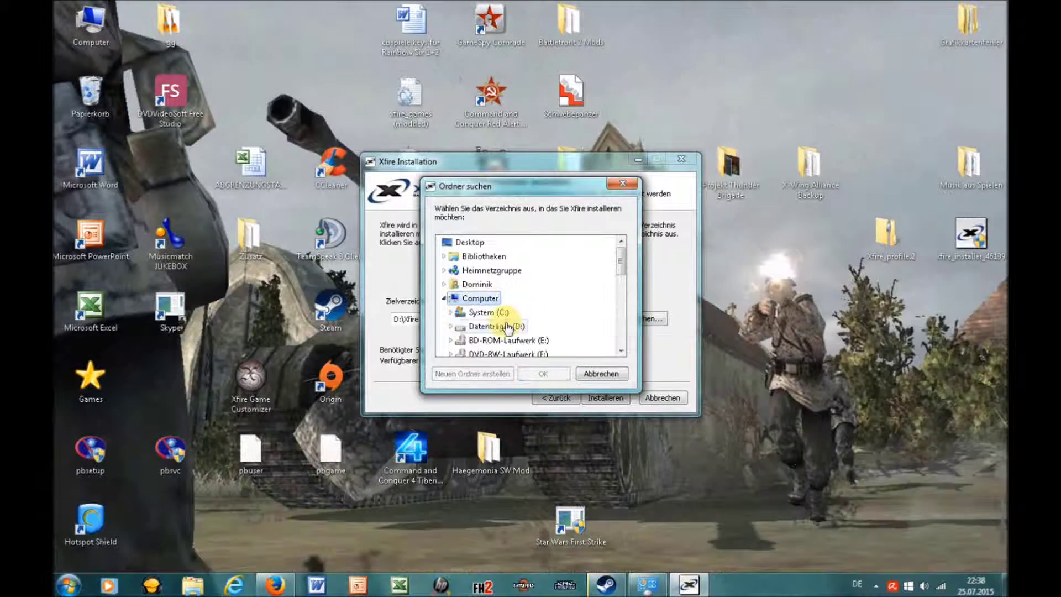
{"action": "double_click", "coordinate": [501, 326]}
{"action": "double_click", "coordinate": [497, 340]}
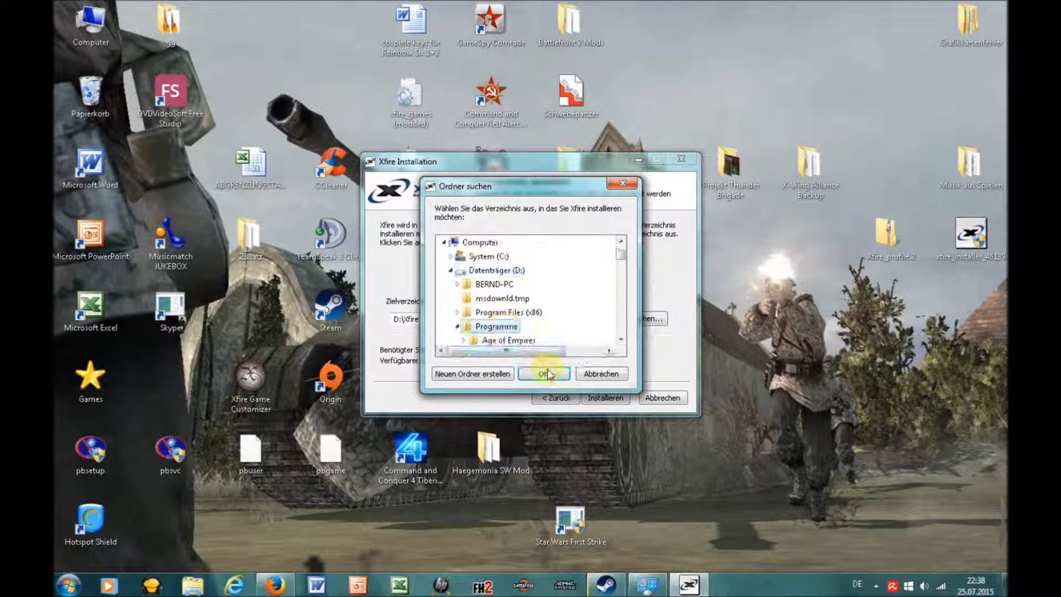
{"action": "left_click", "coordinate": [544, 374]}
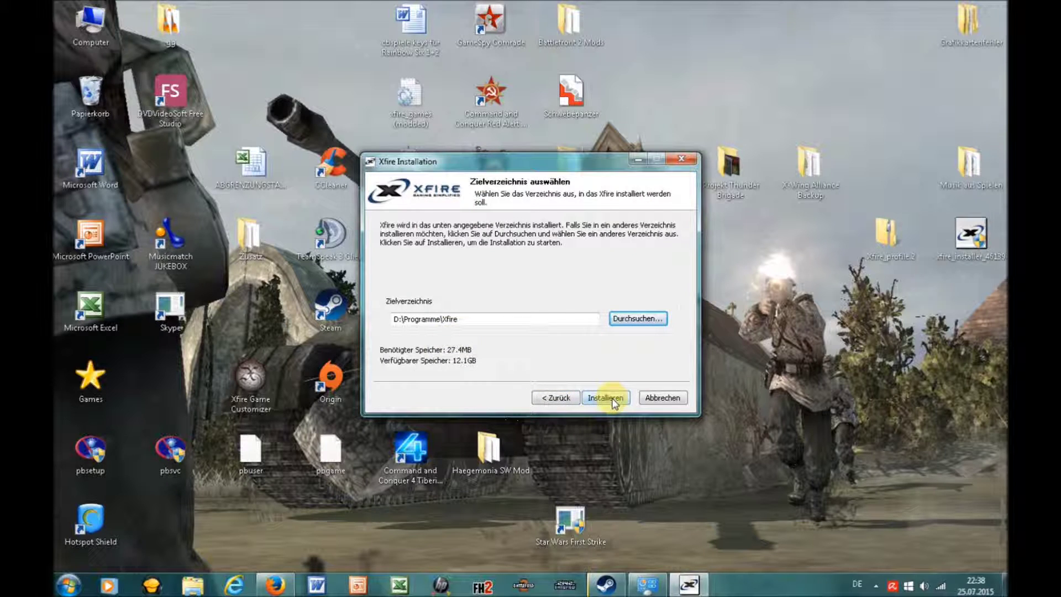
Install Xfire and finish the setup with the option to restart Windows manually at a later time.
{"action": "left_click", "coordinate": [610, 398]}
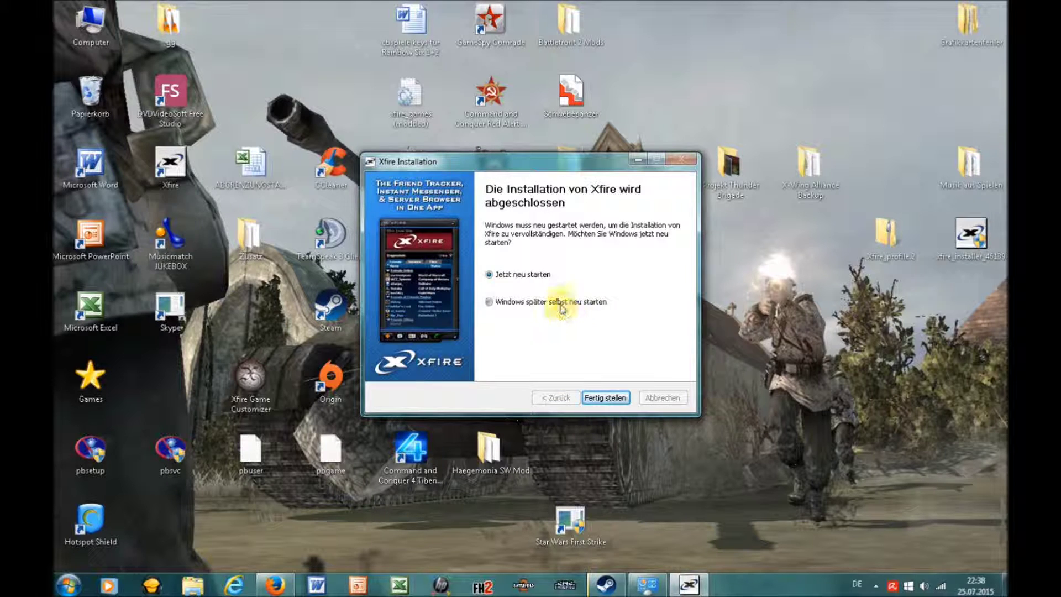
{"action": "left_click", "coordinate": [555, 303]}
{"action": "left_click", "coordinate": [606, 398]}
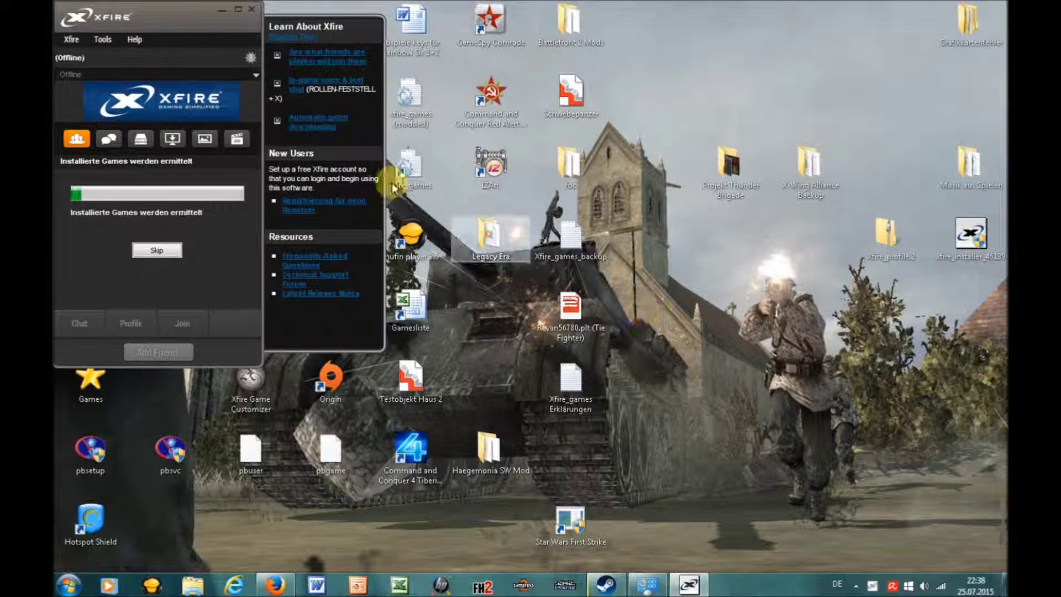
Switch Xfire to the dark blue skin.
{"action": "left_click", "coordinate": [103, 40]}
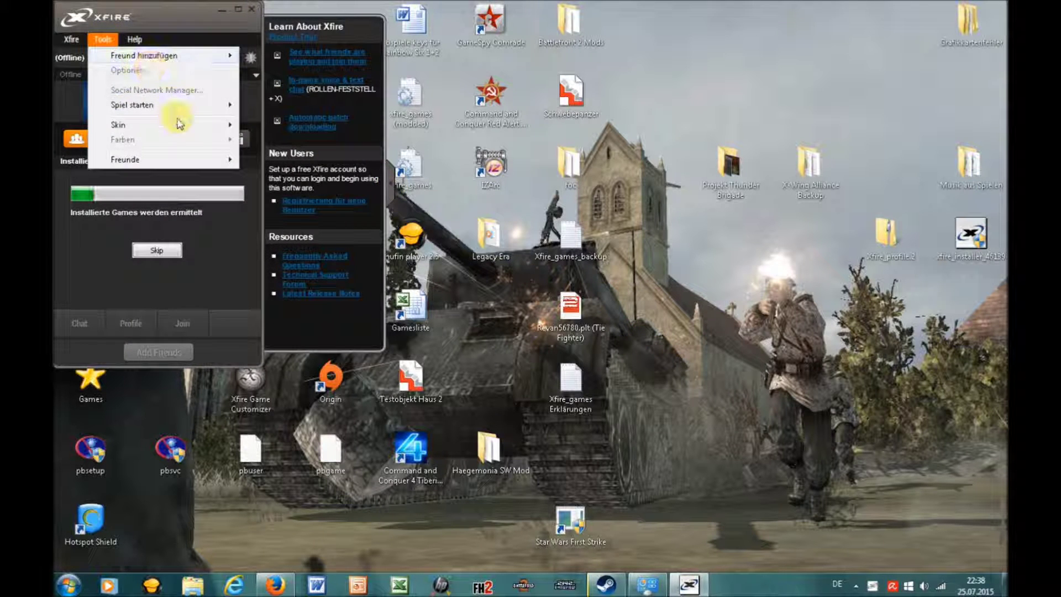
{"action": "mouse_move", "coordinate": [197, 125]}
{"action": "left_click", "coordinate": [260, 124]}
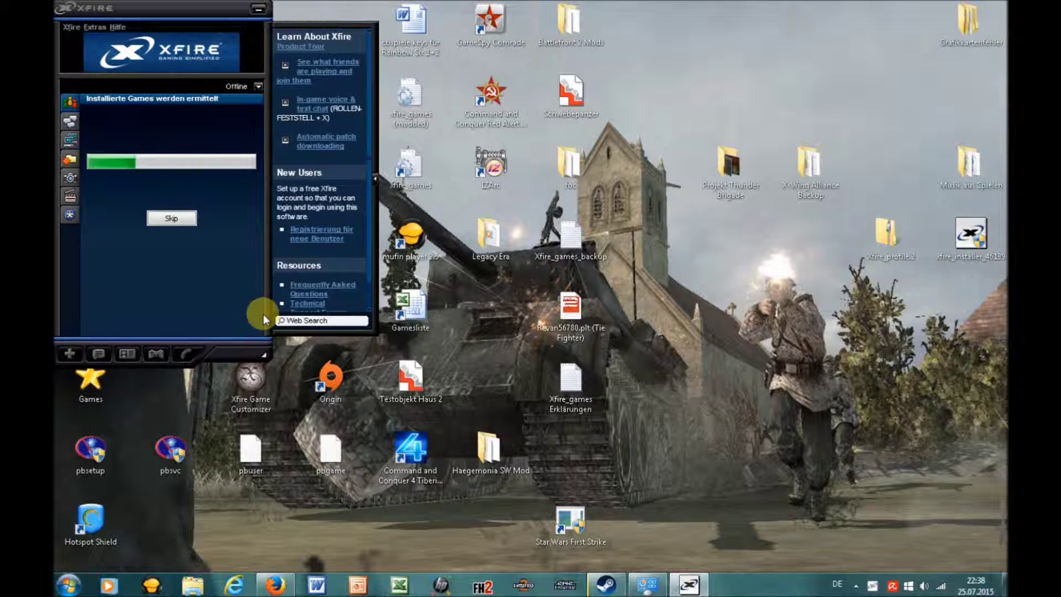
Shrink the Xfire main window and exit the program.
{"action": "left_click_drag", "start_coordinate": [264, 351], "coordinate": [217, 269]}
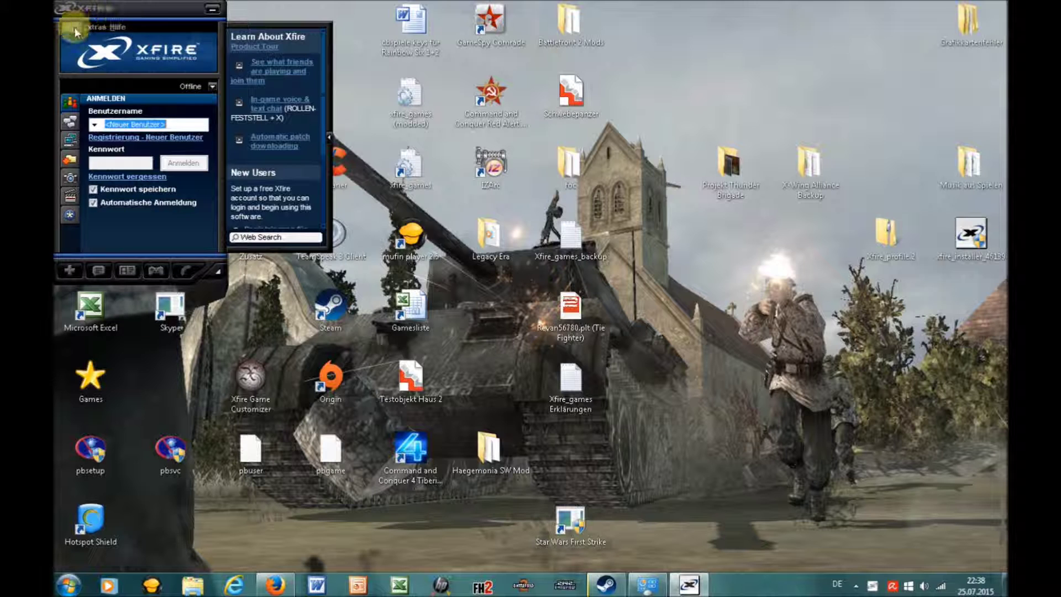
{"action": "left_click", "coordinate": [74, 28]}
{"action": "left_click", "coordinate": [105, 111]}
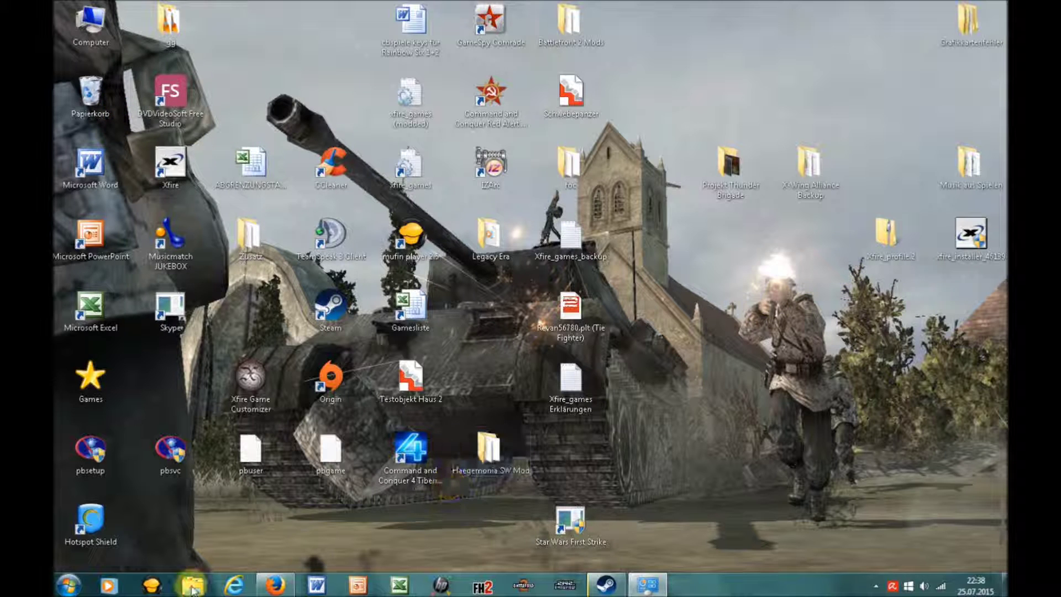
Open the Xfire_profile.2 archive and the Computer folder in two windows arranged side by side.
{"action": "double_click", "coordinate": [886, 235]}
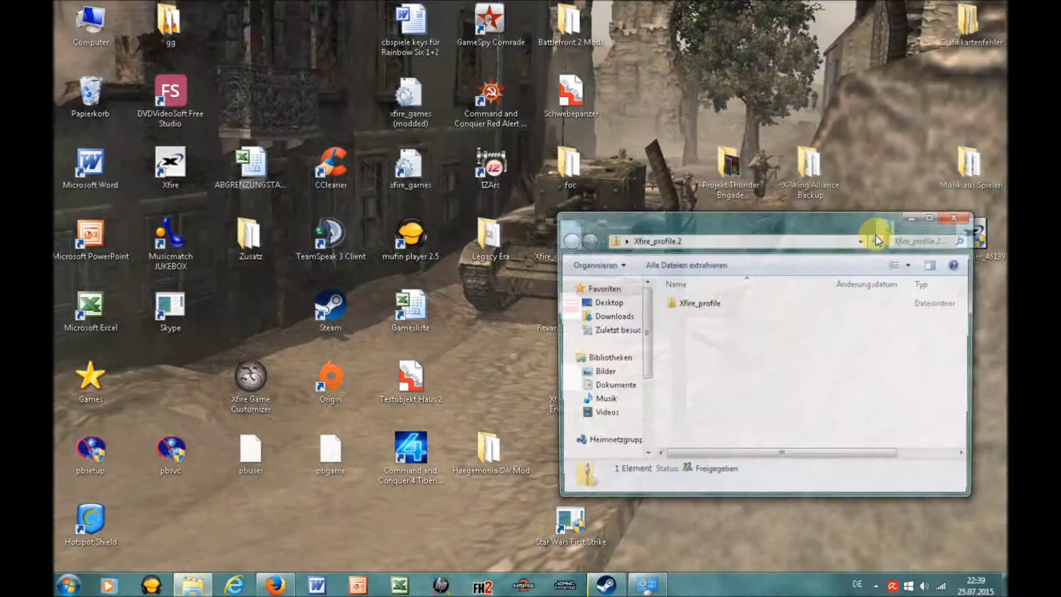
{"action": "left_click_drag", "start_coordinate": [827, 224], "coordinate": [1006, 221]}
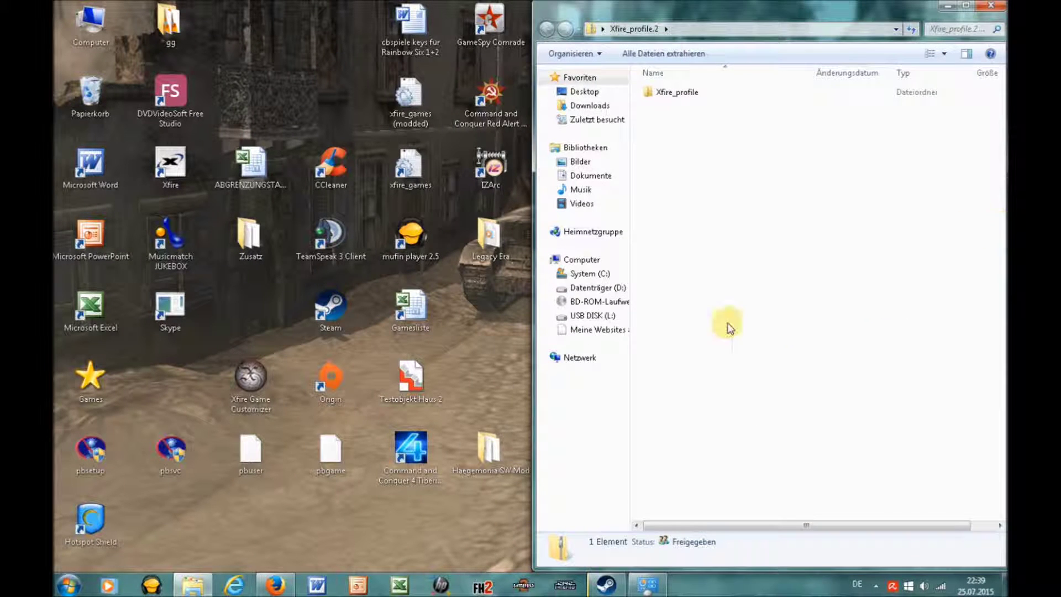
{"action": "left_click", "coordinate": [68, 585]}
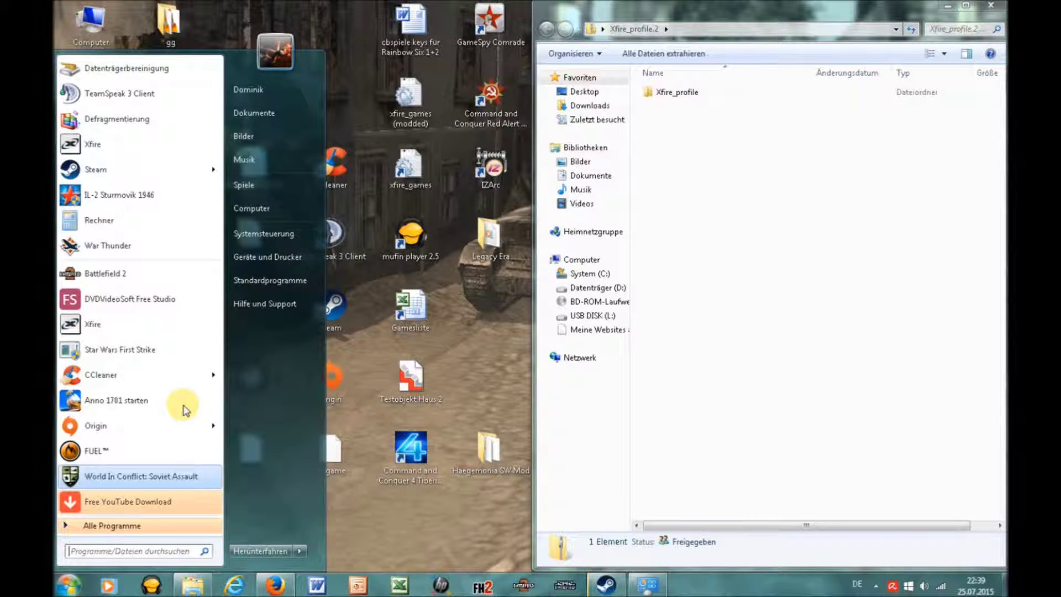
{"action": "left_click", "coordinate": [284, 207]}
{"action": "left_click_drag", "start_coordinate": [805, 232], "coordinate": [55, 210]}
Open the folder C:\ProgramData\Xfire in the Computer window.
{"action": "double_click", "coordinate": [241, 111]}
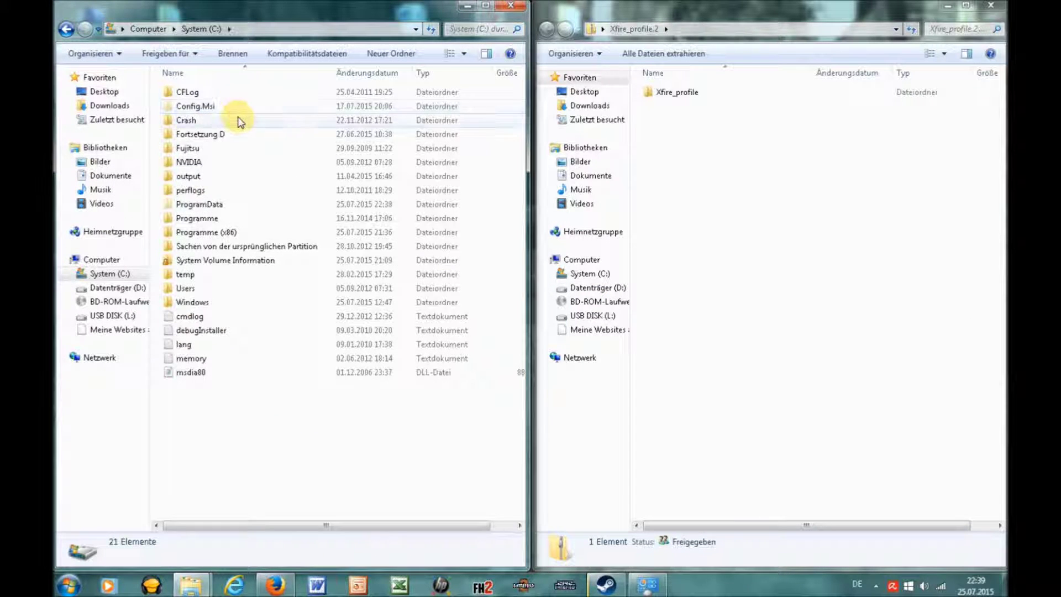
{"action": "double_click", "coordinate": [236, 205]}
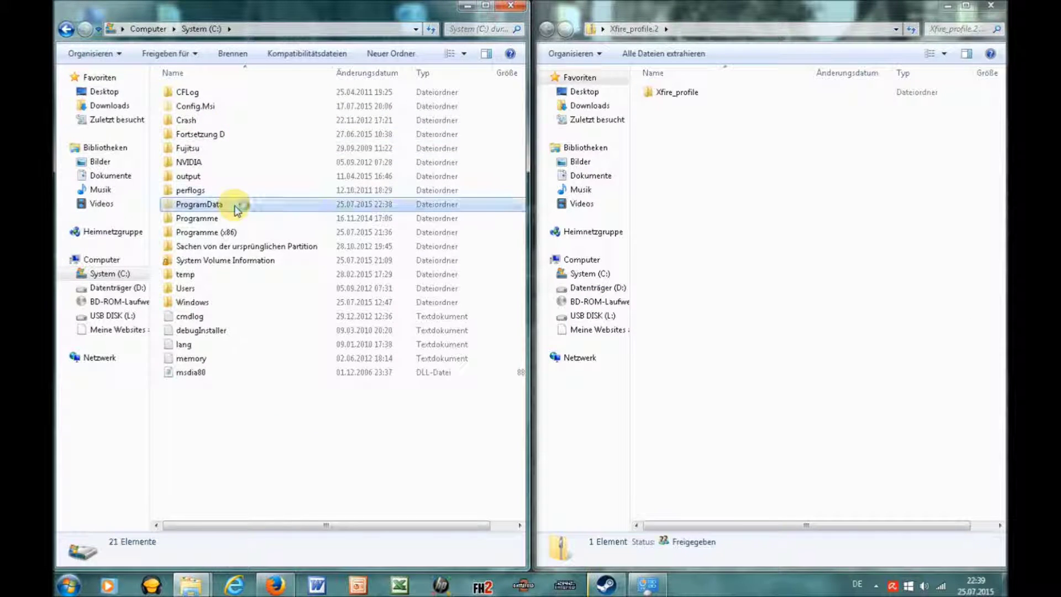
{"action": "key", "text": "x"}
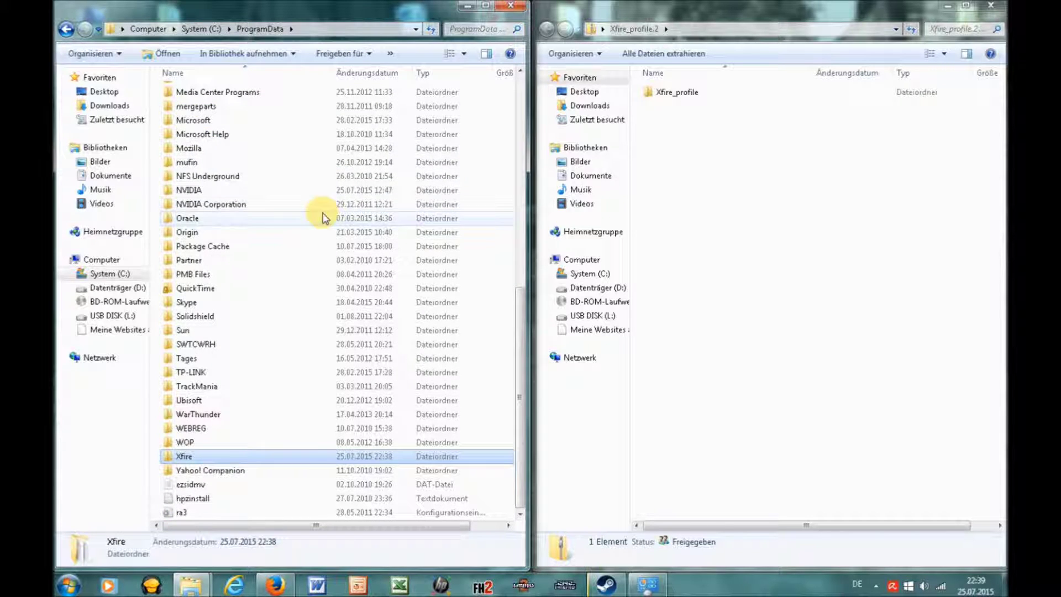
{"action": "double_click", "coordinate": [212, 457]}
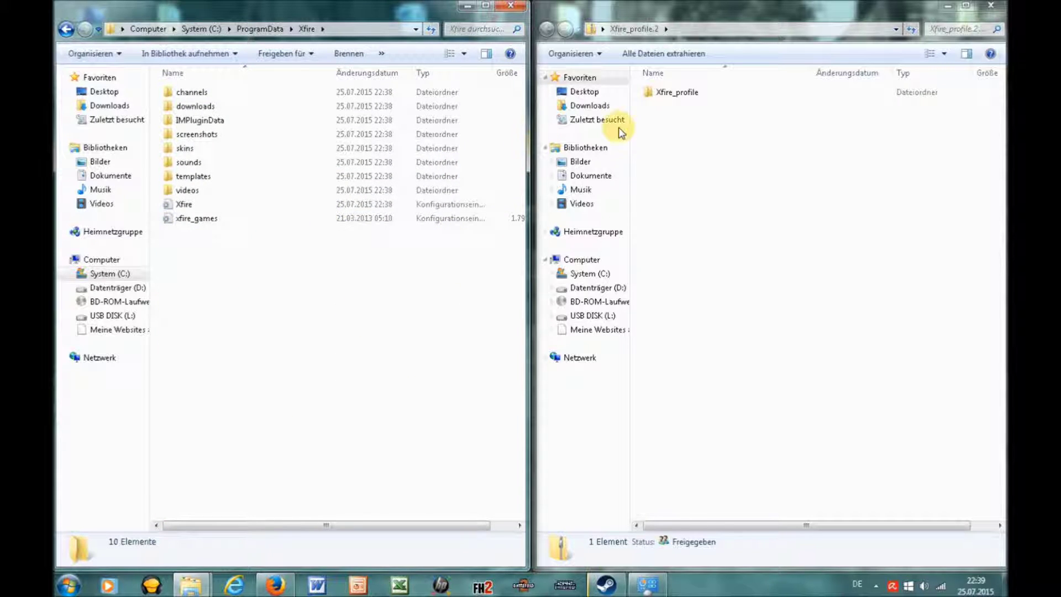
Copy everything from the archive's Xfire_profile\CProgramDataXfire folder into C:\ProgramData\Xfire.
{"action": "double_click", "coordinate": [672, 93]}
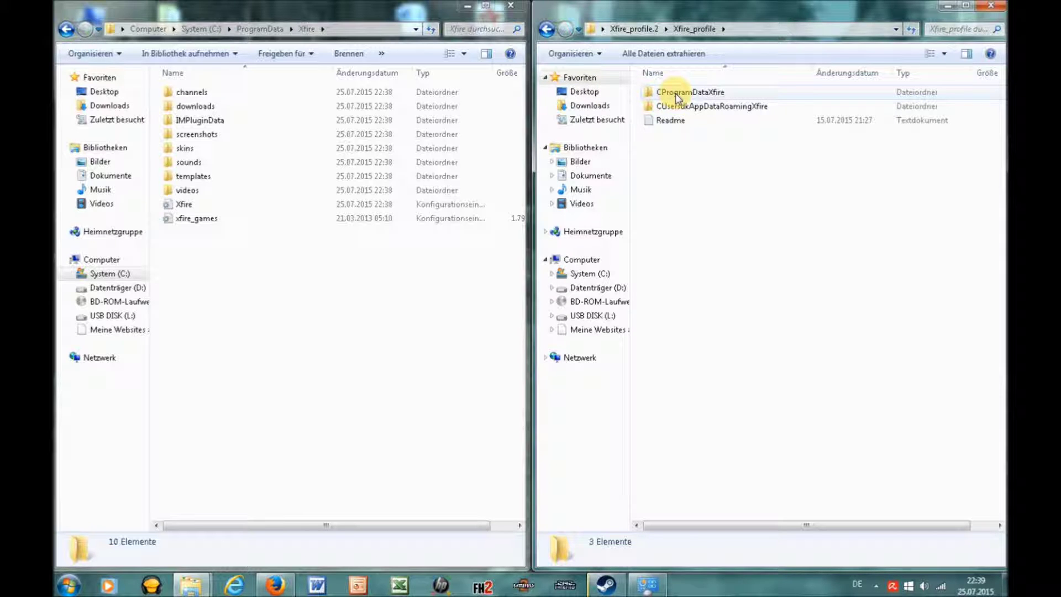
{"action": "double_click", "coordinate": [655, 92]}
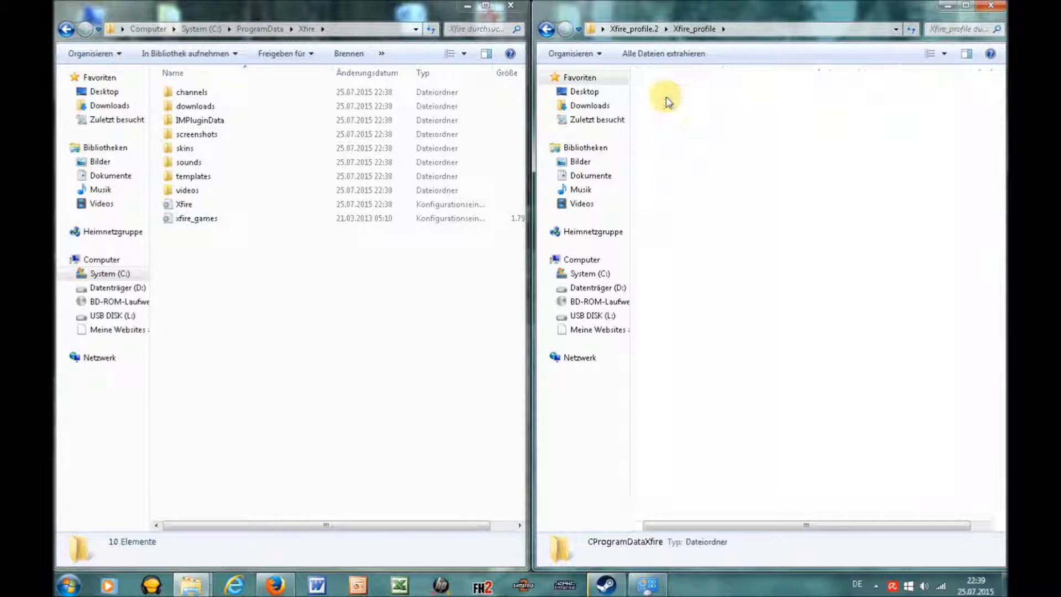
{"action": "left_click_drag", "start_coordinate": [686, 297], "coordinate": [675, 90]}
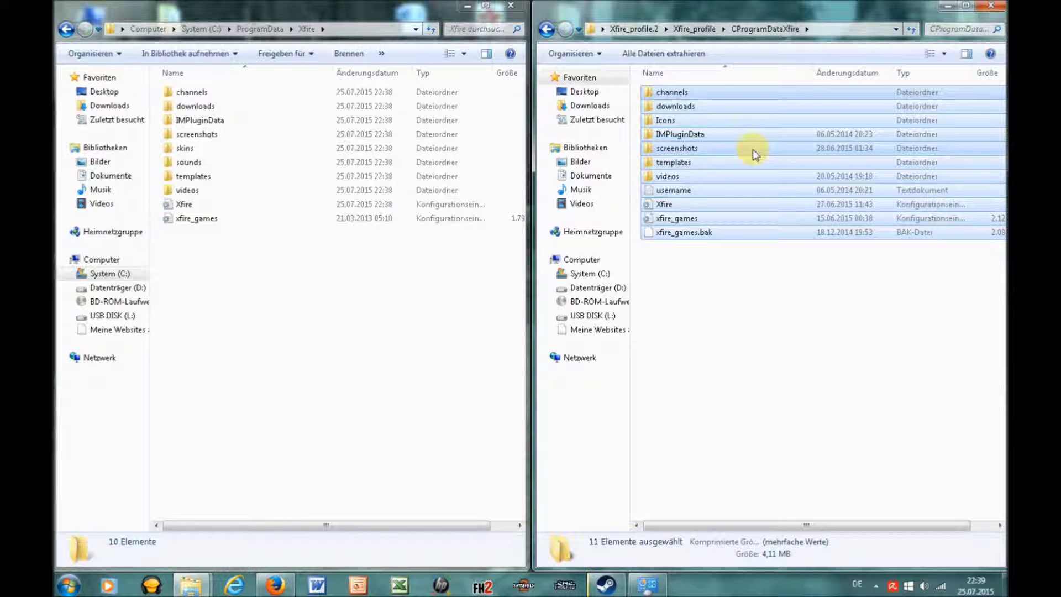
{"action": "left_click", "coordinate": [333, 358]}
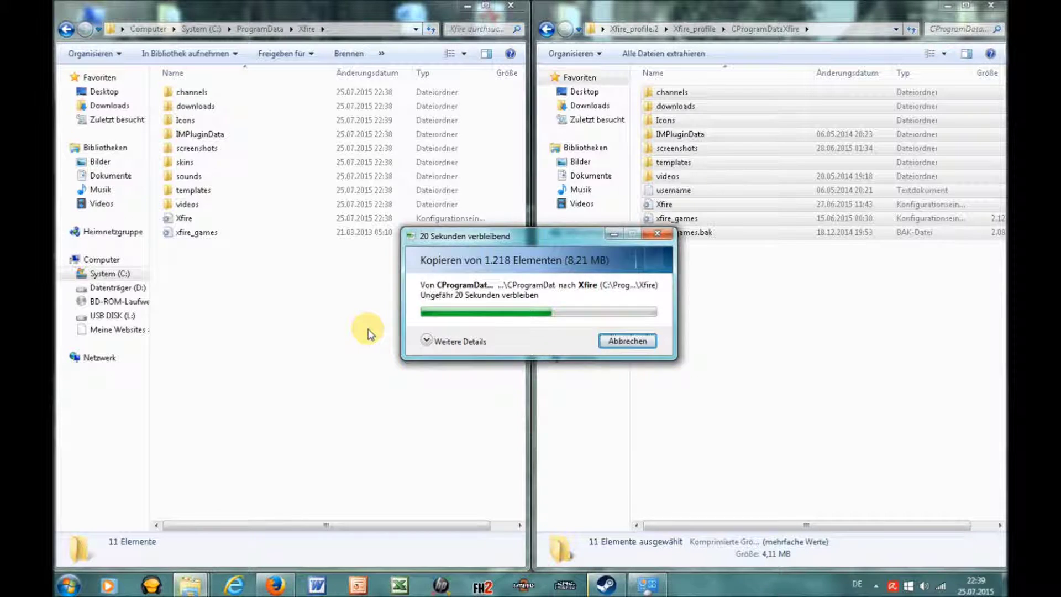
Merge all existing folders and replace all conflicting files with the copied ones.
{"action": "left_click", "coordinate": [414, 438]}
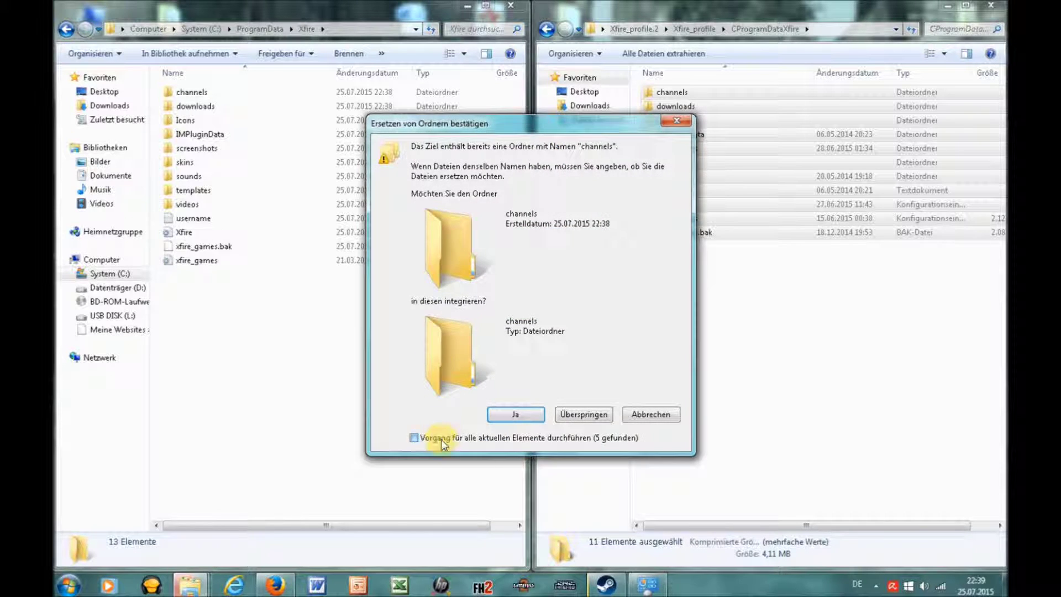
{"action": "left_click", "coordinate": [515, 414]}
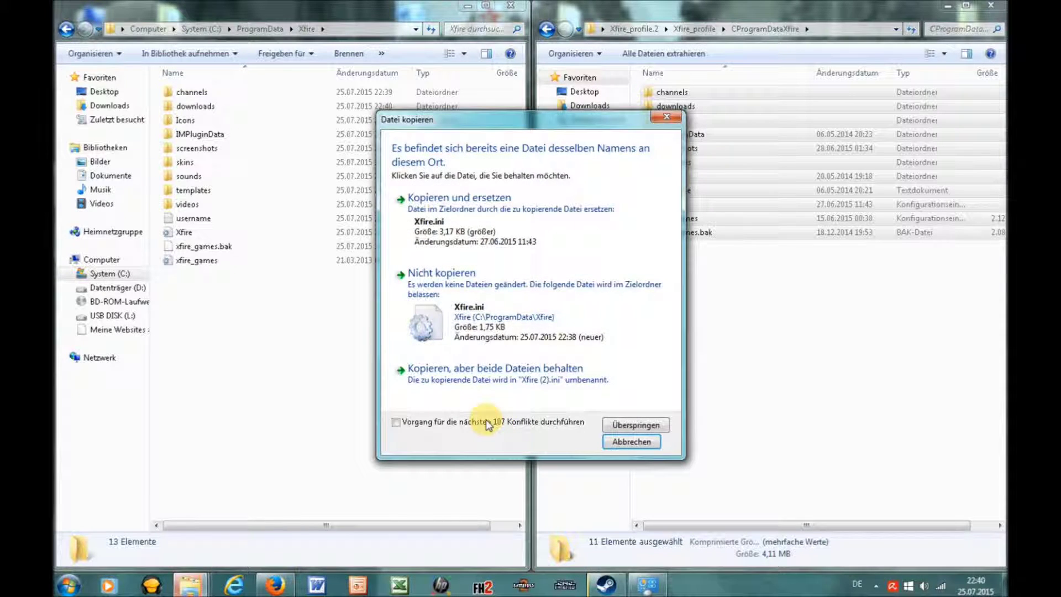
{"action": "left_click", "coordinate": [486, 422]}
{"action": "left_click", "coordinate": [460, 218]}
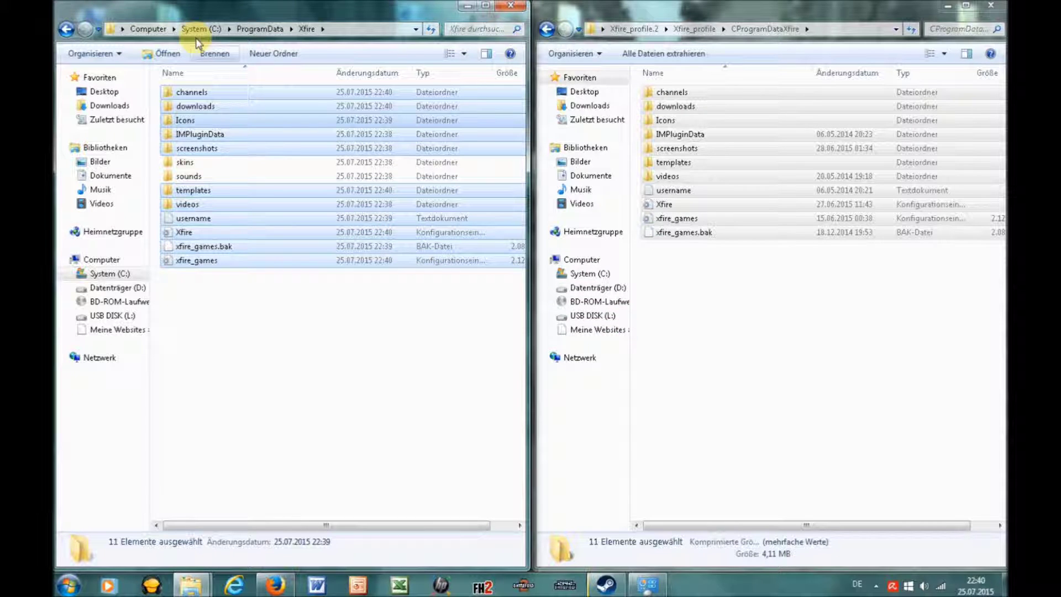
Open the Xfire folder under the user's AppData\Roaming directory in C:\Users.
{"action": "left_click", "coordinate": [67, 30]}
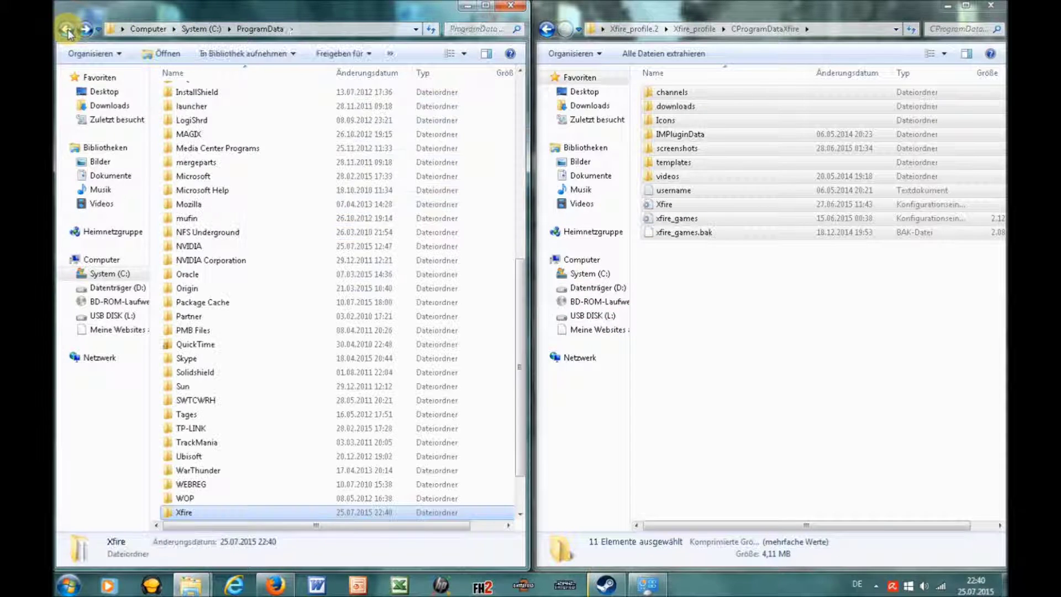
{"action": "left_click", "coordinate": [209, 33]}
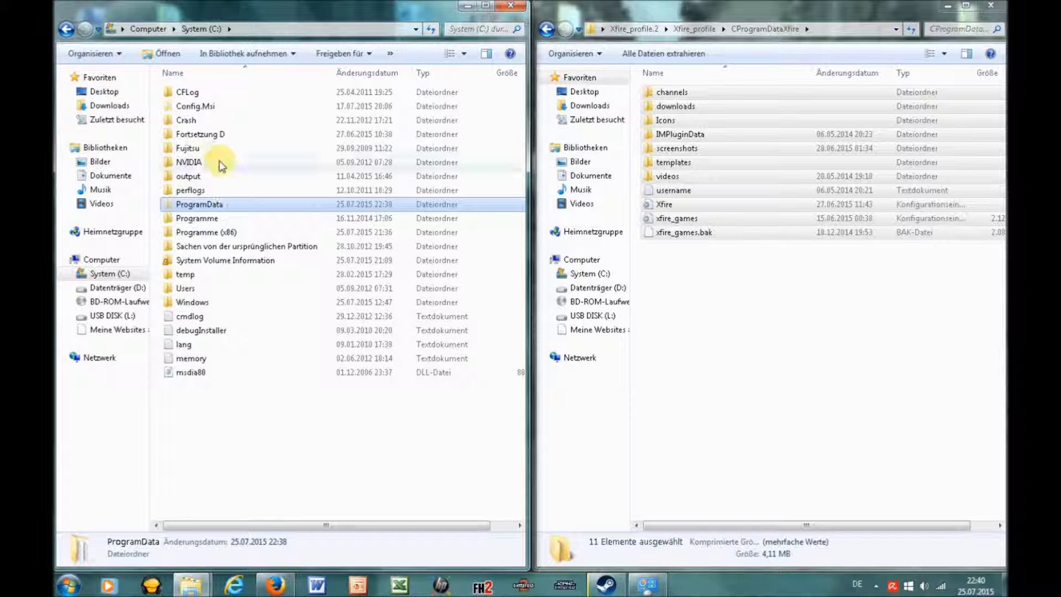
{"action": "double_click", "coordinate": [188, 288]}
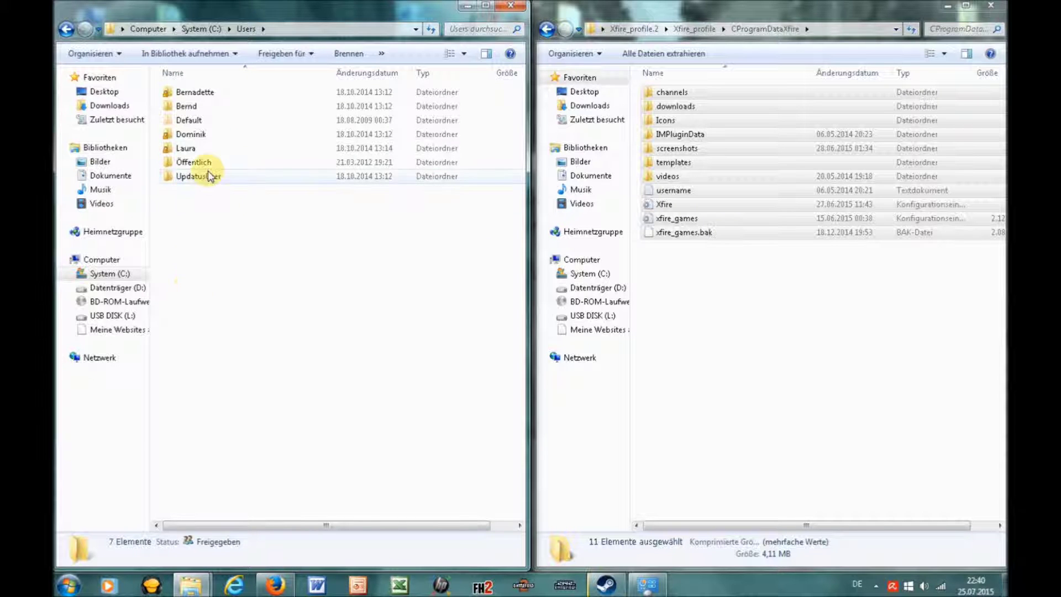
{"action": "double_click", "coordinate": [201, 135]}
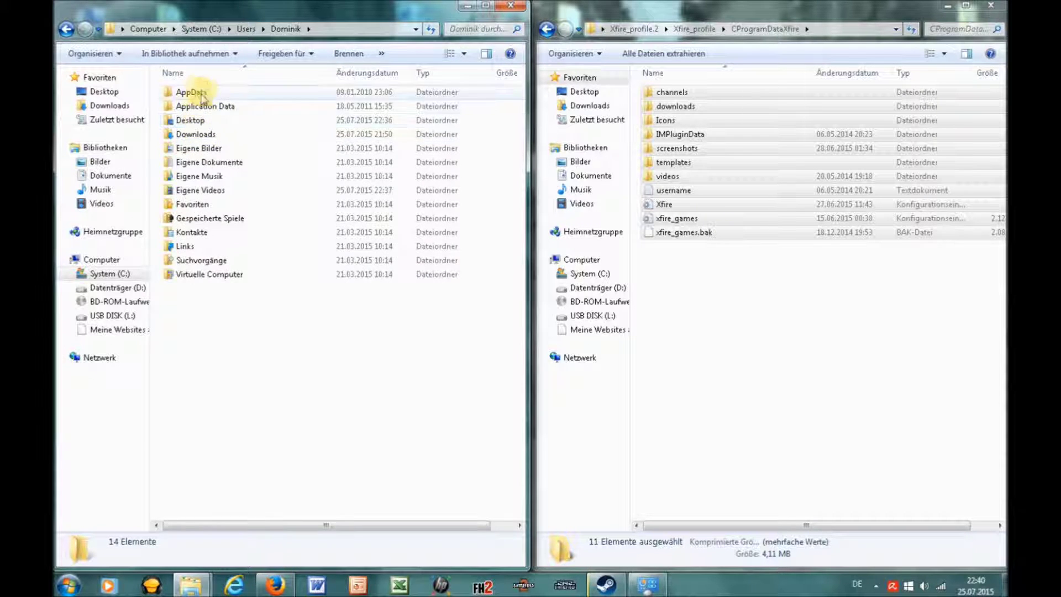
{"action": "double_click", "coordinate": [194, 92]}
{"action": "double_click", "coordinate": [203, 120]}
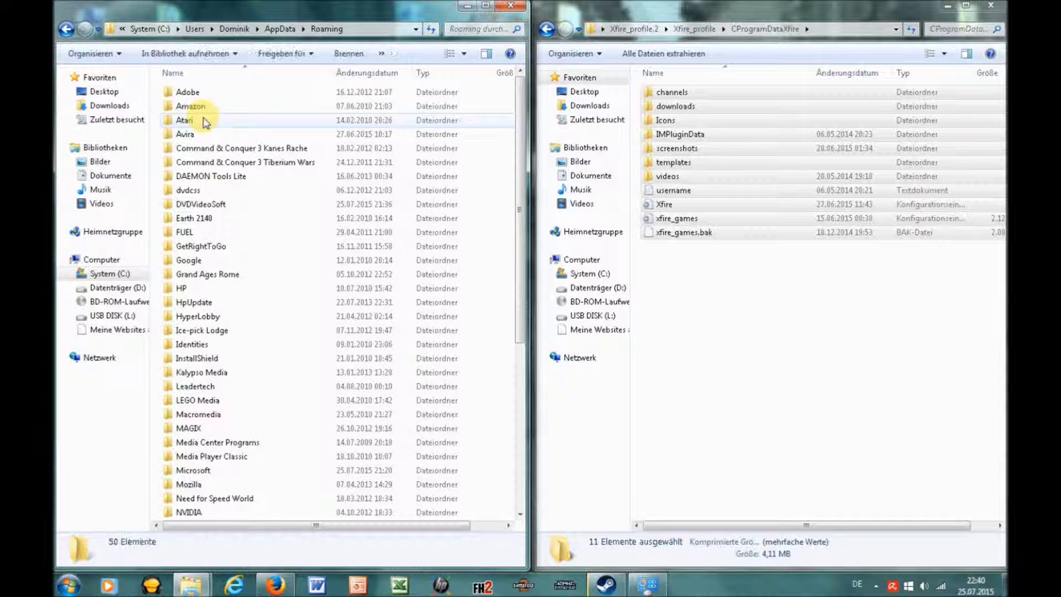
{"action": "left_click", "coordinate": [221, 174]}
{"action": "key", "text": "x"}
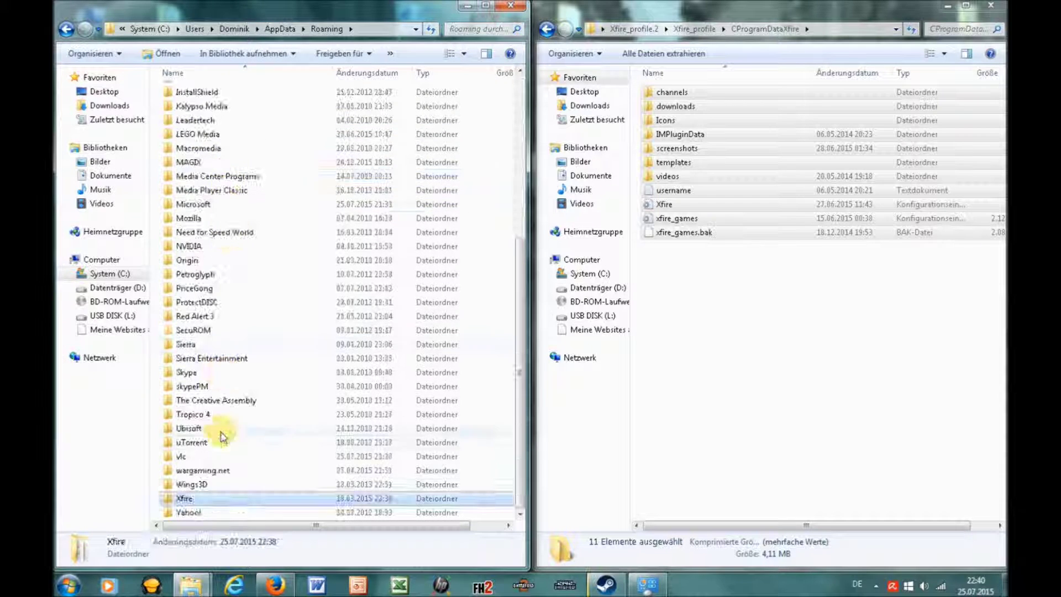
{"action": "double_click", "coordinate": [196, 499]}
Copy everything from the archive's Xfire_profile\CUsersdkAppDataRoamingXfire folder into the user's AppData\Roaming\Xfire folder.
{"action": "left_click", "coordinate": [649, 28]}
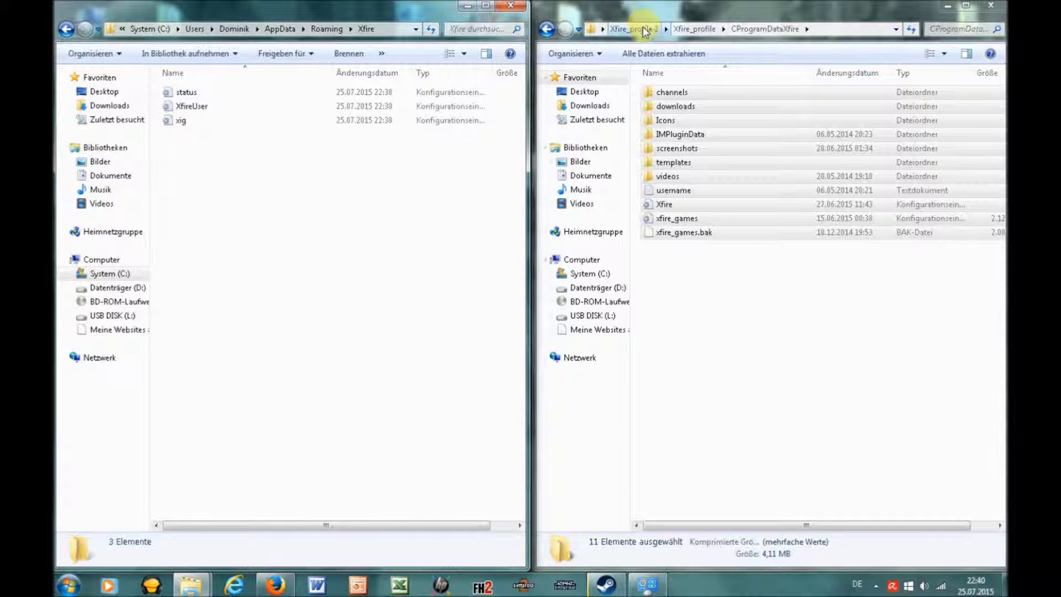
{"action": "left_click", "coordinate": [679, 92]}
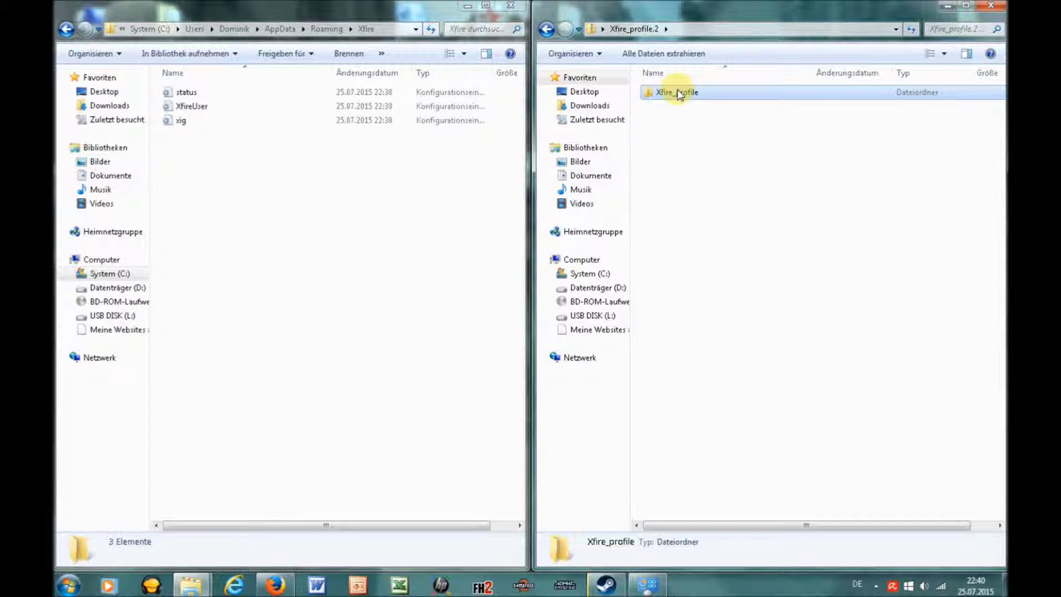
{"action": "double_click", "coordinate": [679, 91]}
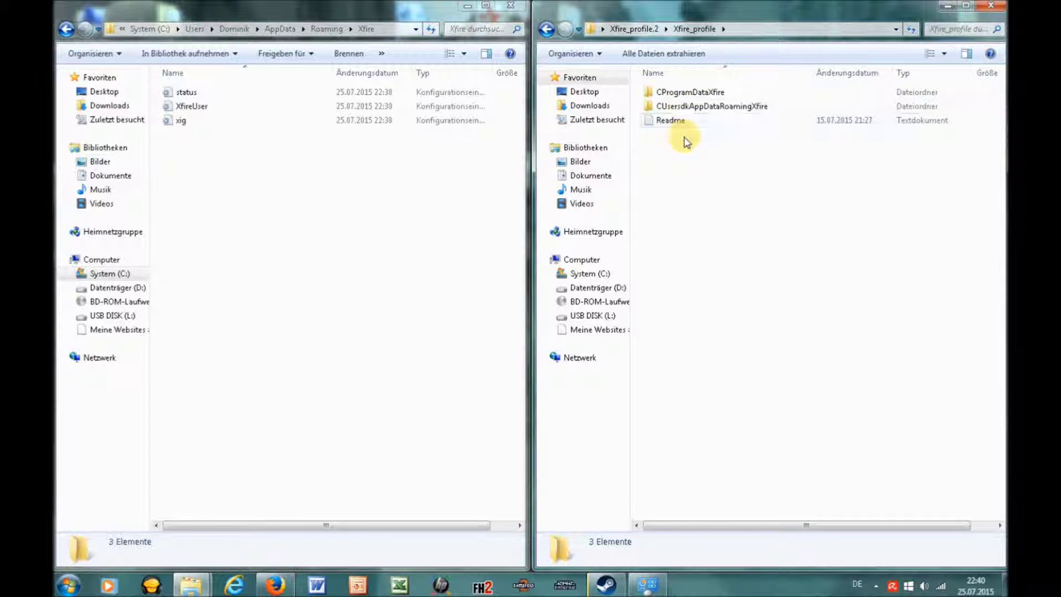
{"action": "double_click", "coordinate": [689, 108]}
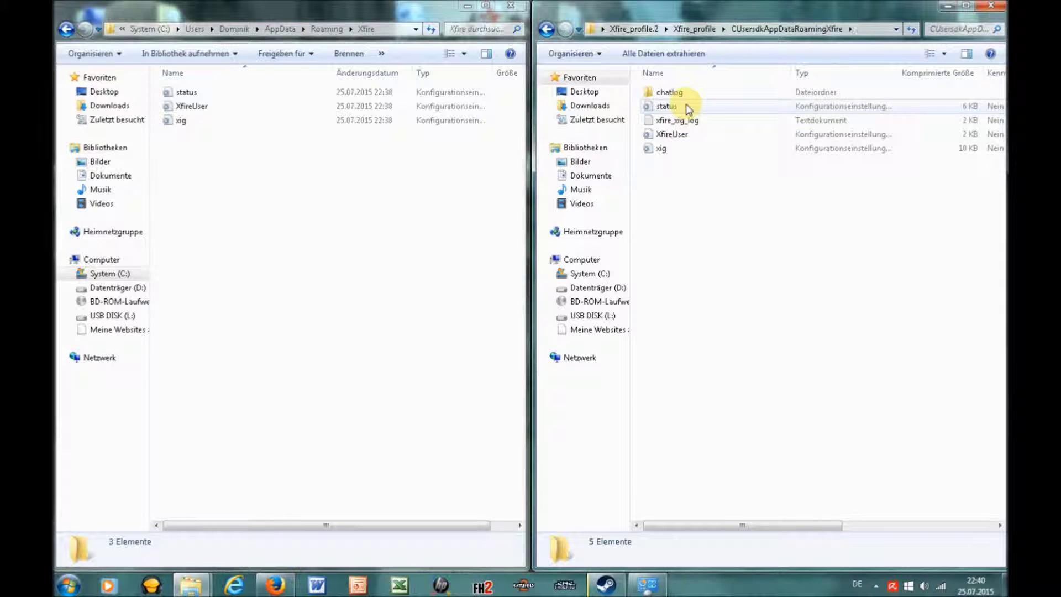
{"action": "left_click_drag", "start_coordinate": [694, 202], "coordinate": [424, 250]}
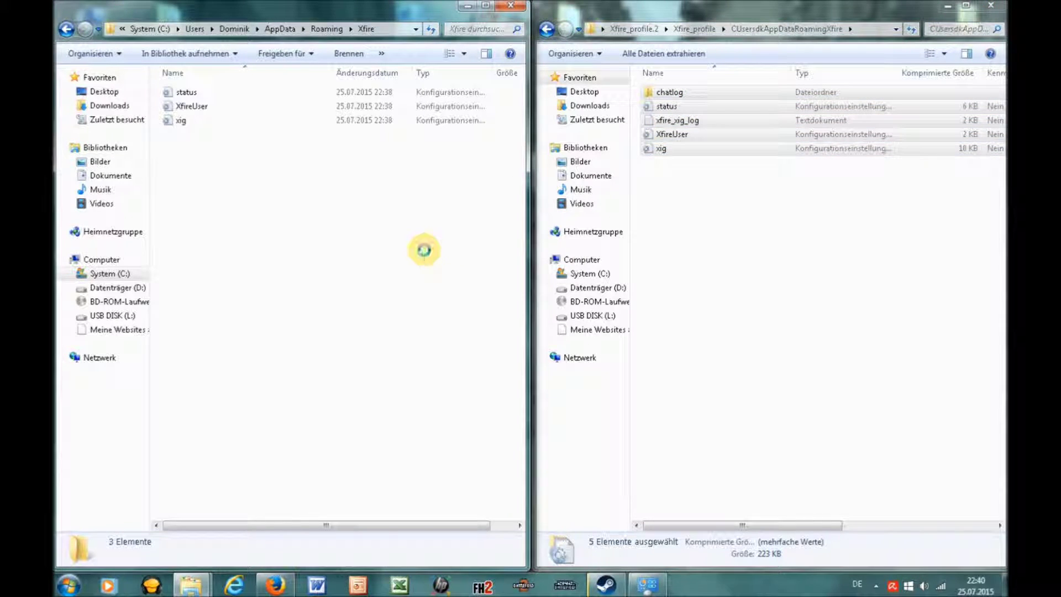
Replace all conflicting files with the copied ones and close both folder windows.
{"action": "left_click", "coordinate": [409, 423]}
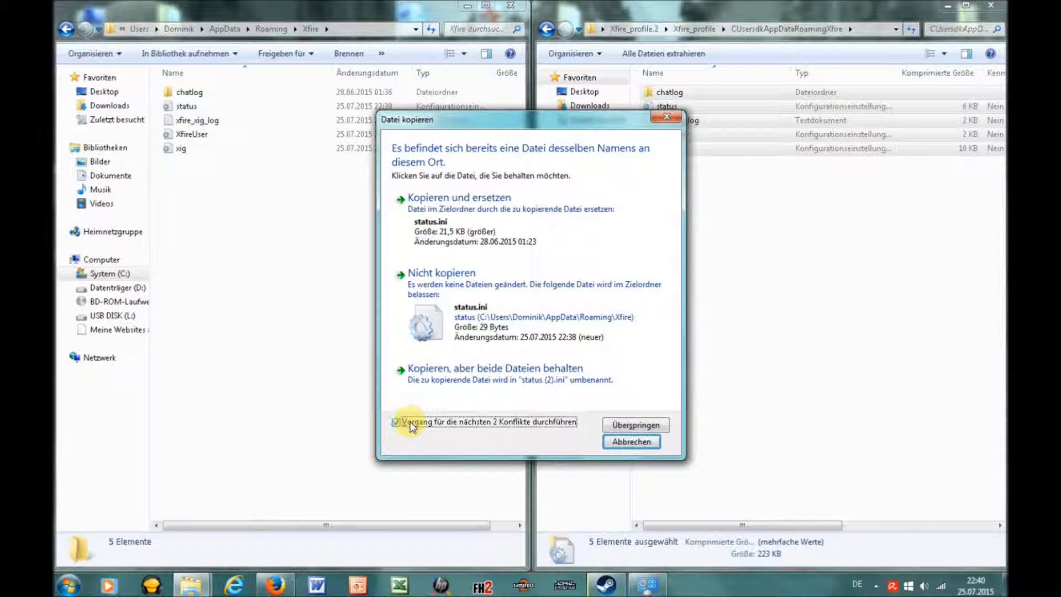
{"action": "left_click", "coordinate": [474, 225]}
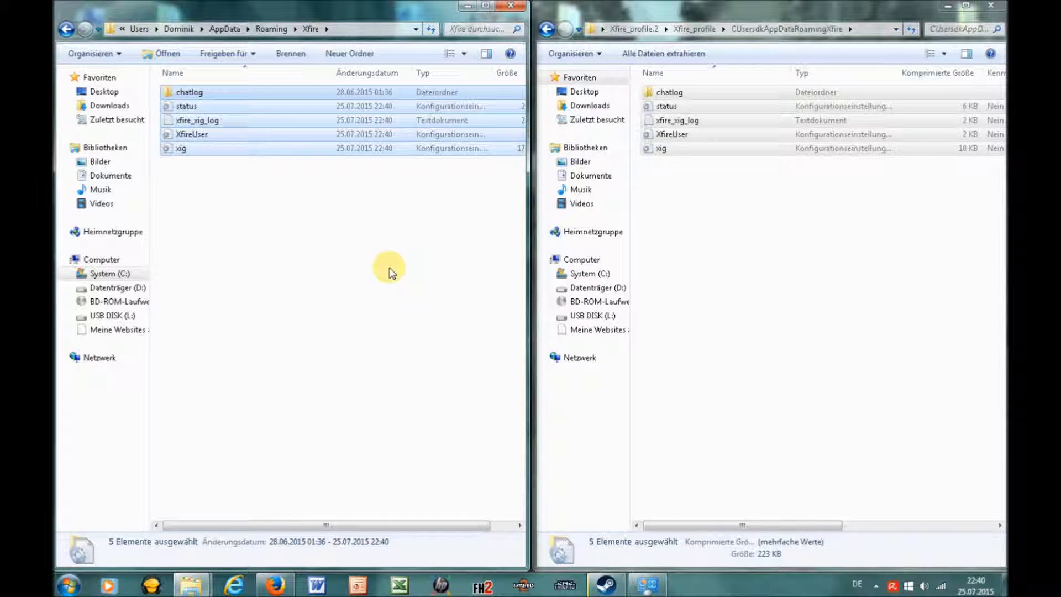
{"action": "left_click", "coordinate": [390, 271]}
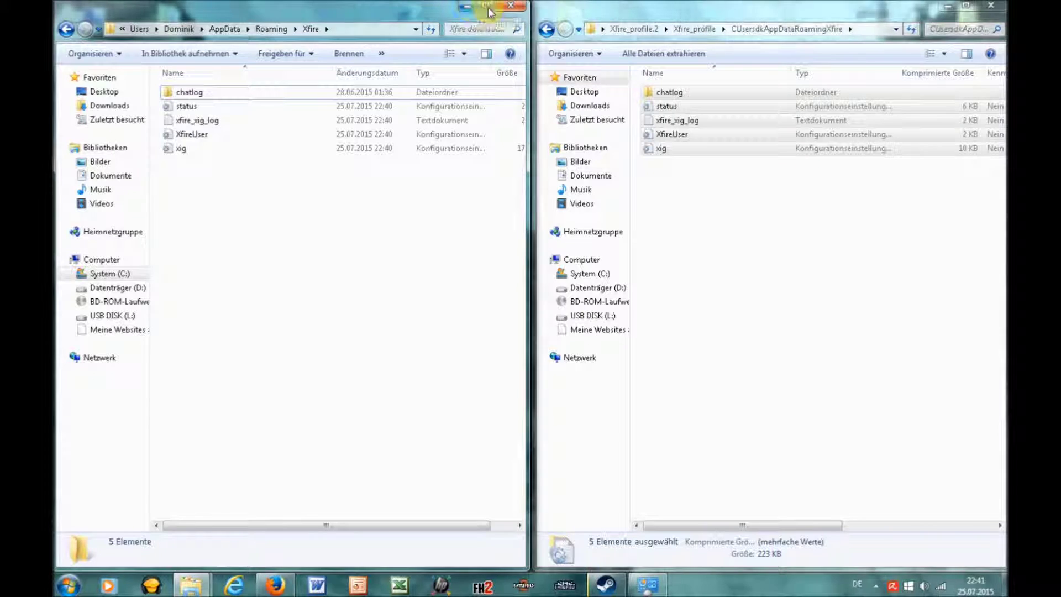
{"action": "left_click", "coordinate": [505, 8]}
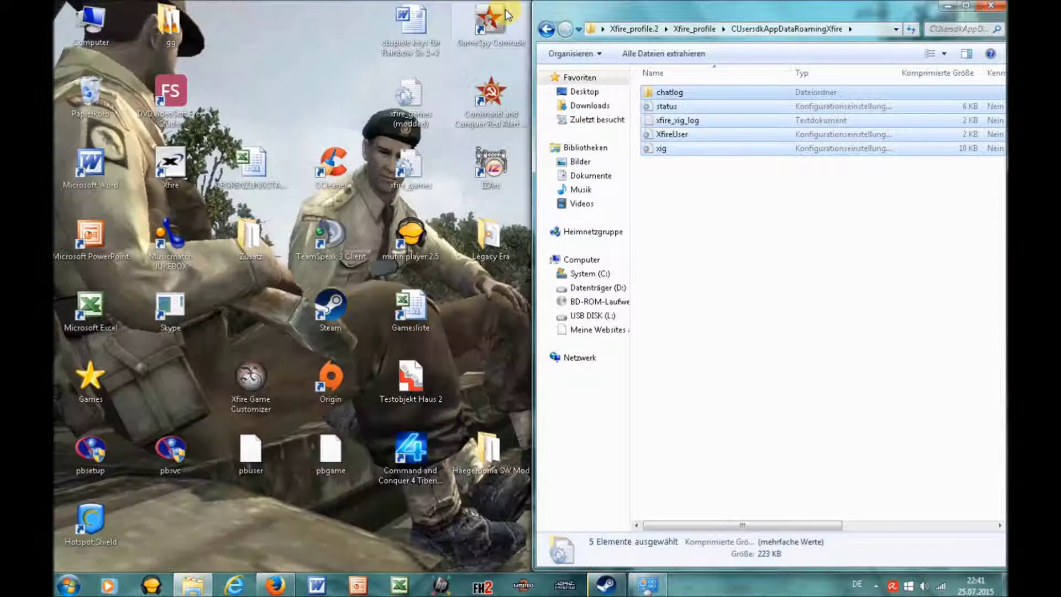
{"action": "left_click", "coordinate": [985, 6]}
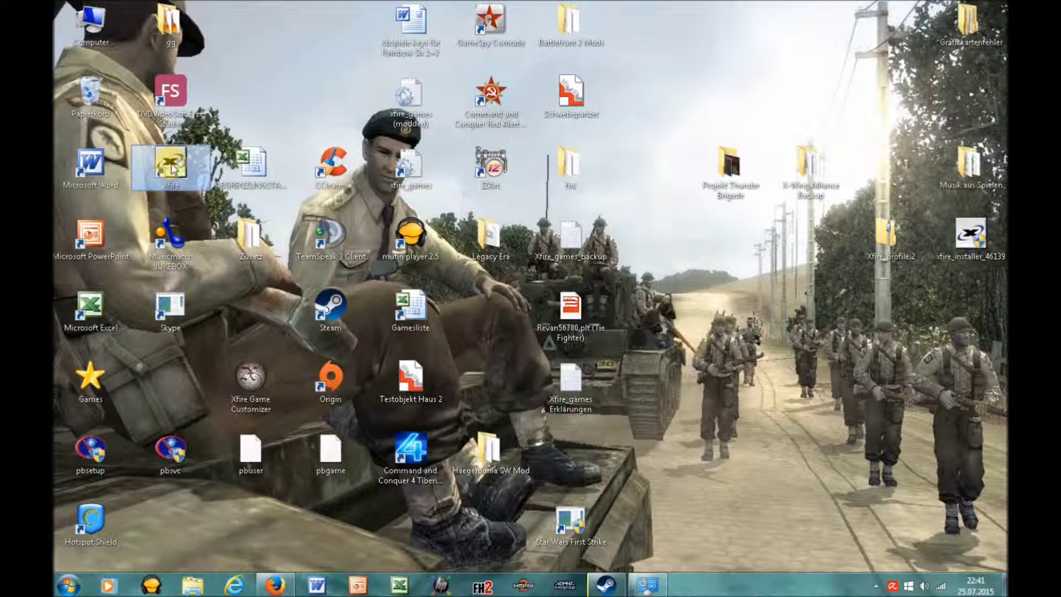
Launch Xfire from the desktop.
{"action": "left_click", "coordinate": [264, 112]}
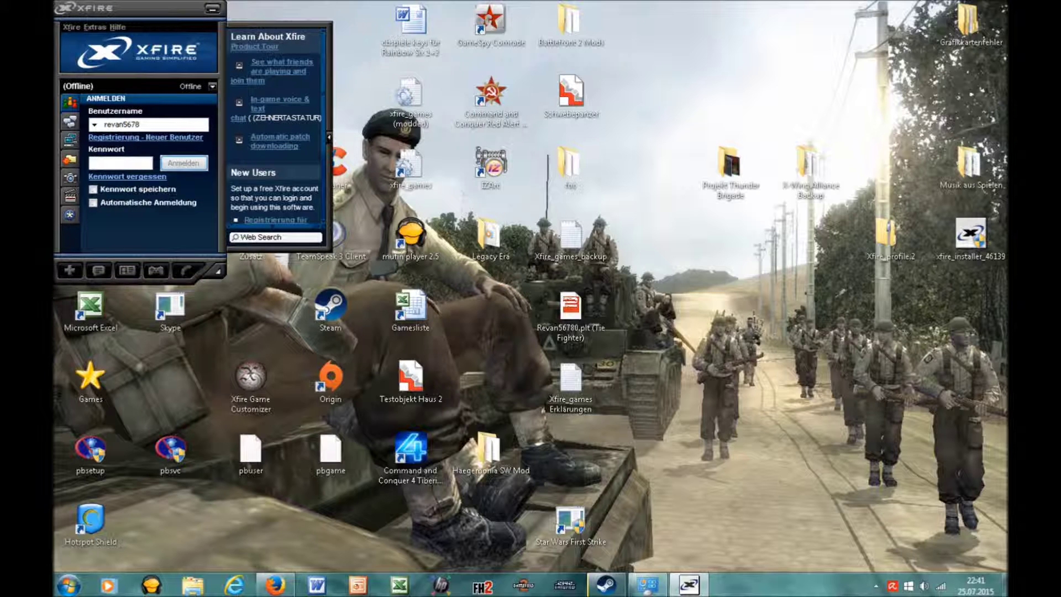
{"action": "left_click", "coordinate": [272, 167]}
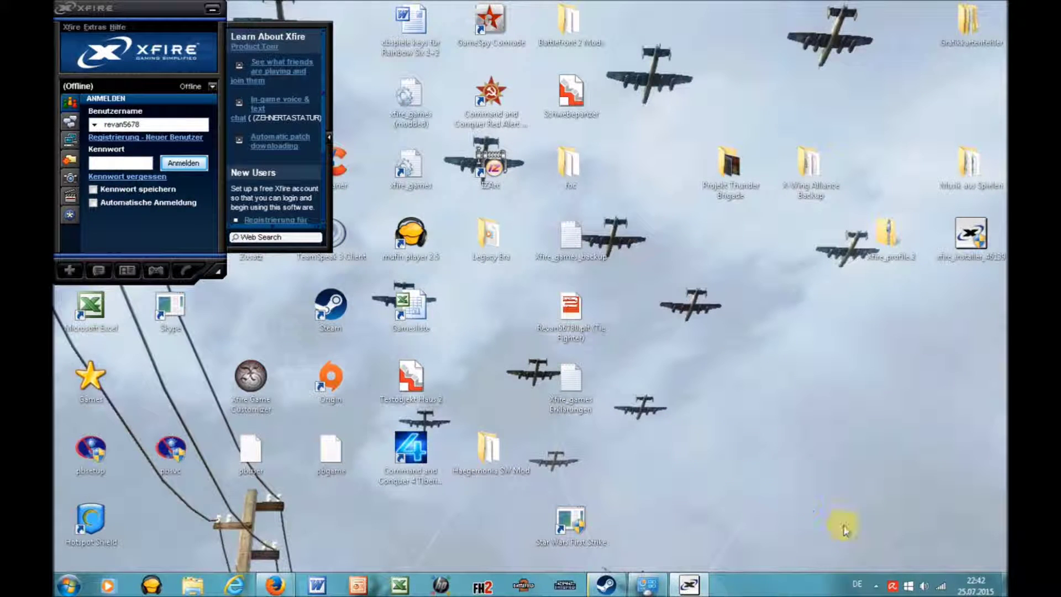
{"action": "left_click", "coordinate": [876, 585]}
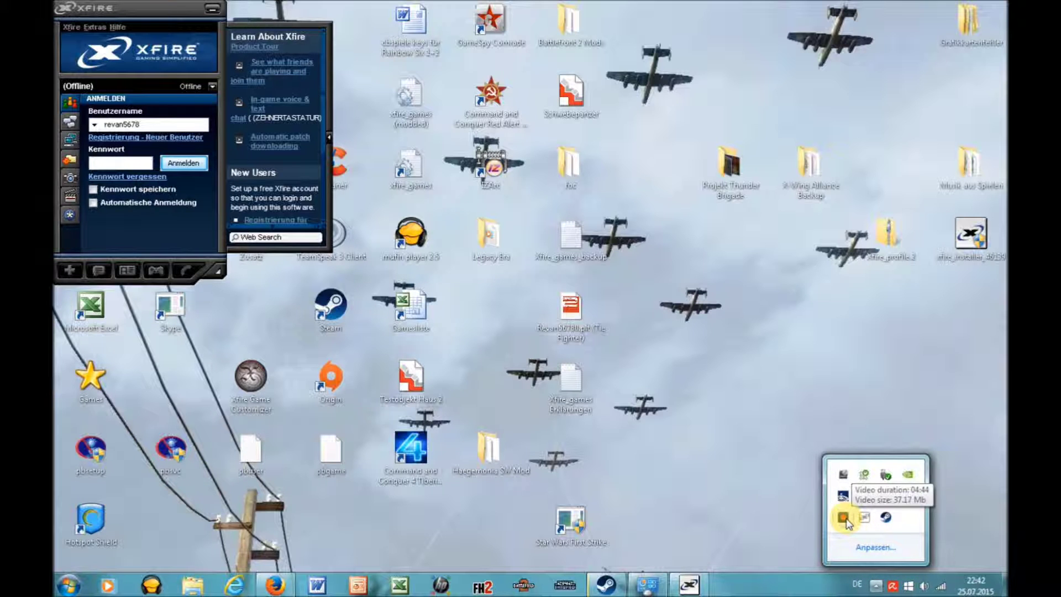